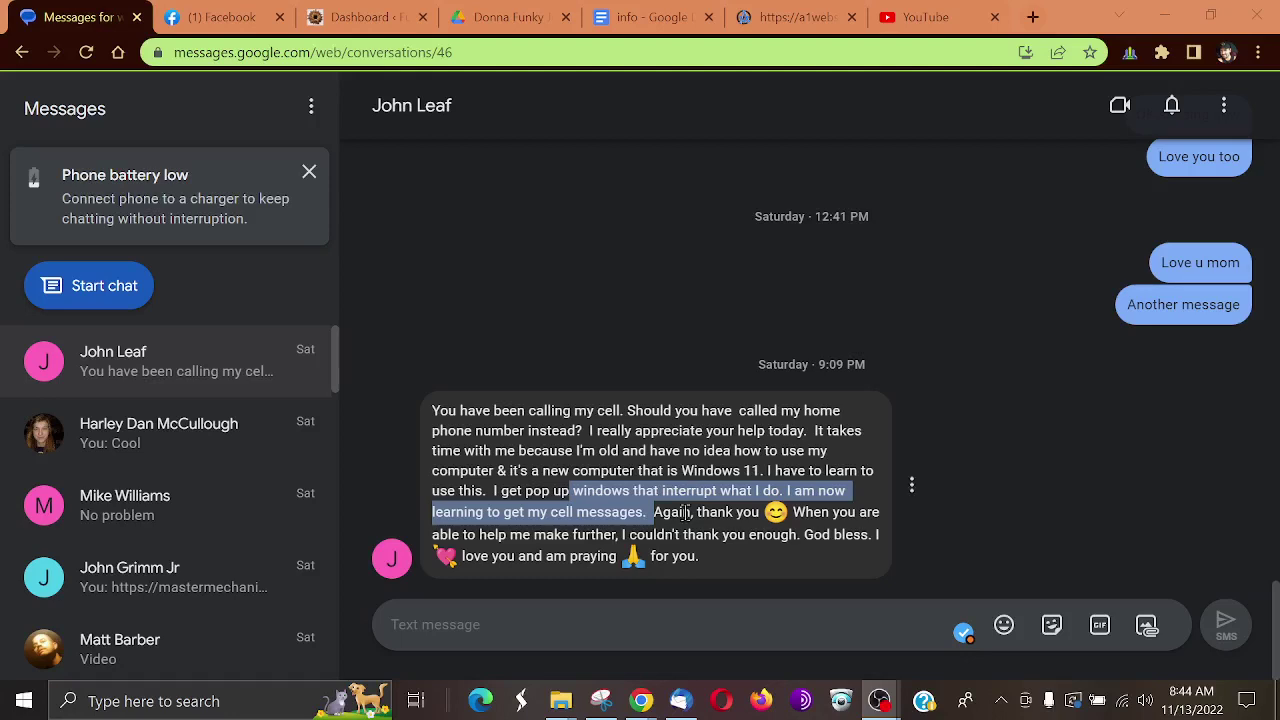
- Select the message text from 'I get pop up windows' through 'Again, thank'
click(595, 478)
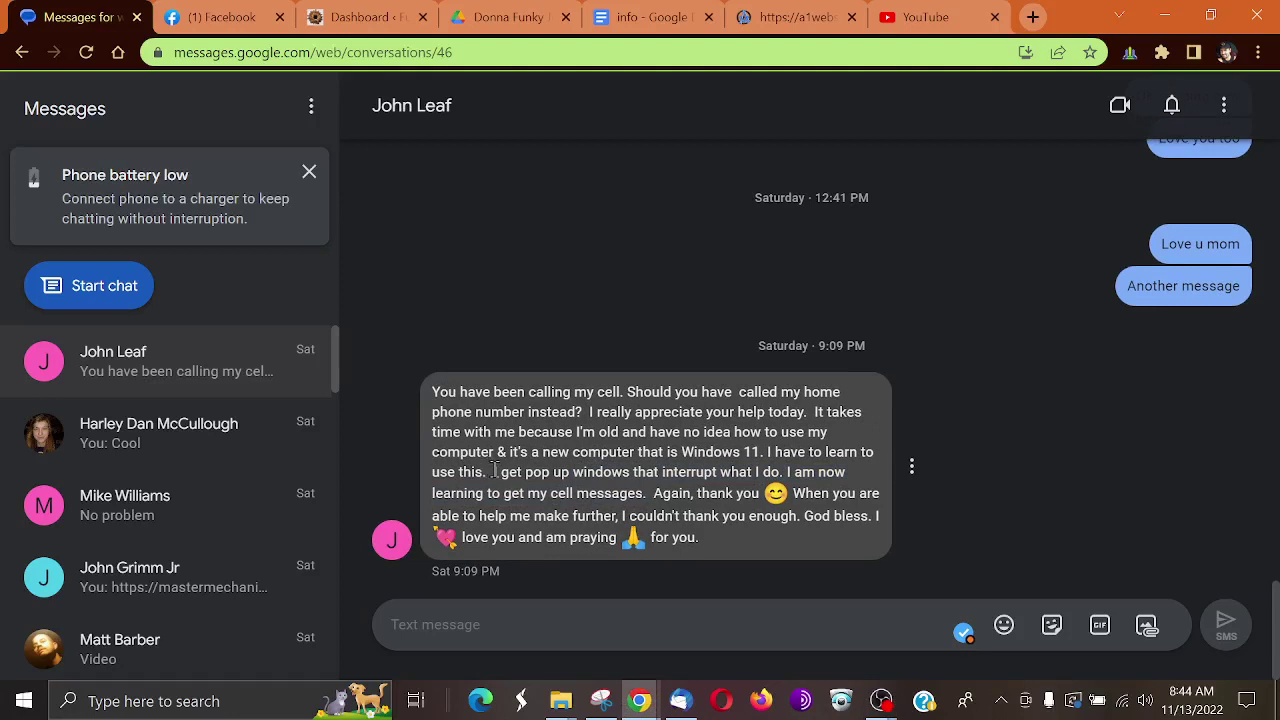
drag(494, 471, 660, 531)
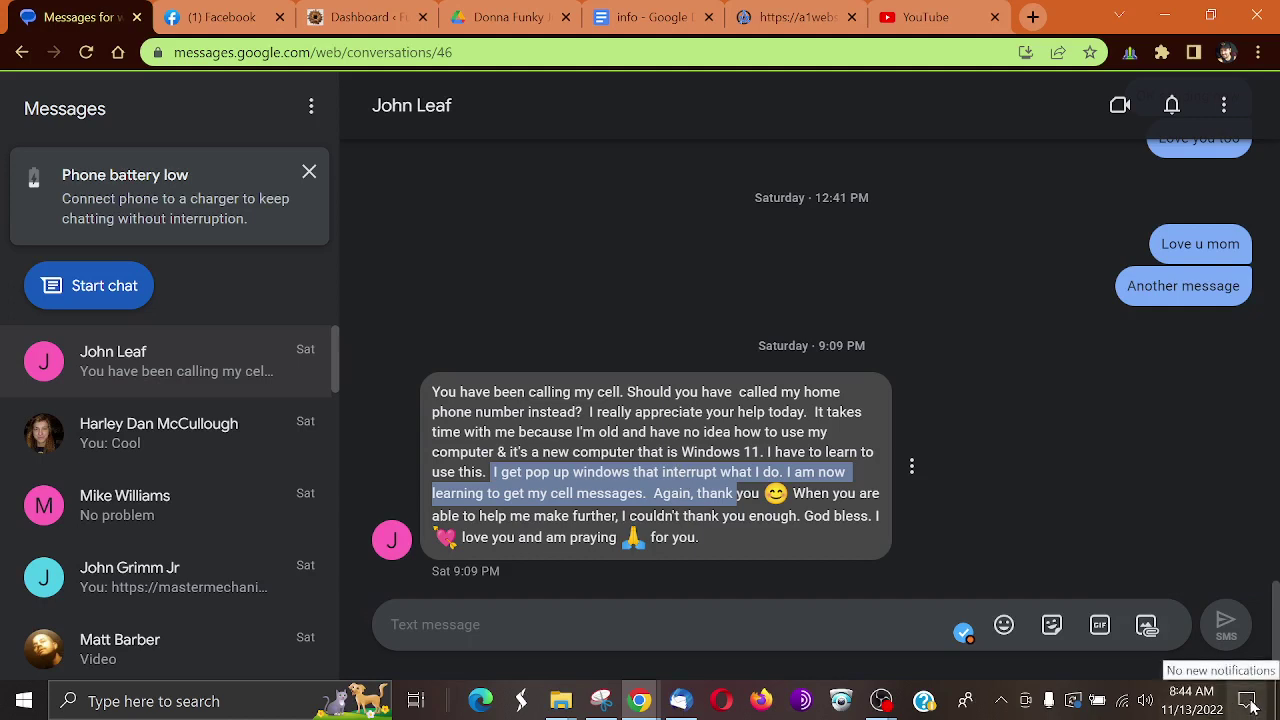
- Open Notifications & actions settings via Action Center's Manage notifications link
click(1249, 706)
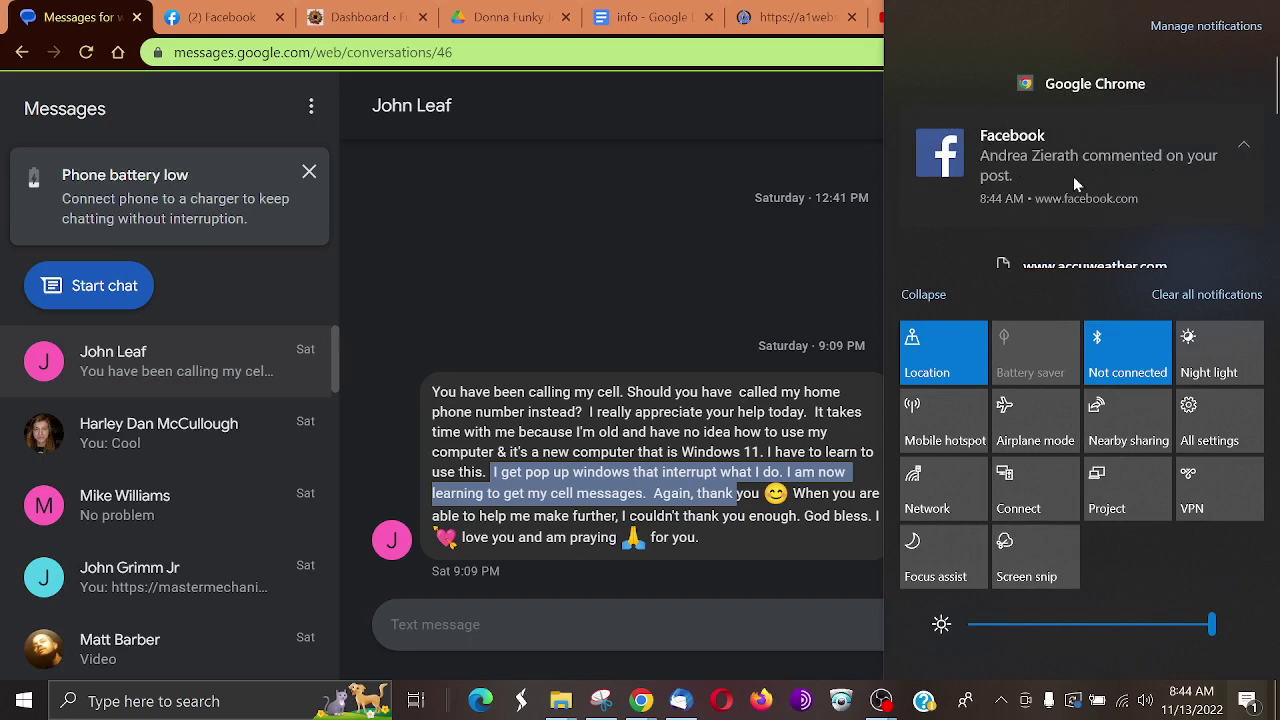
click(1200, 27)
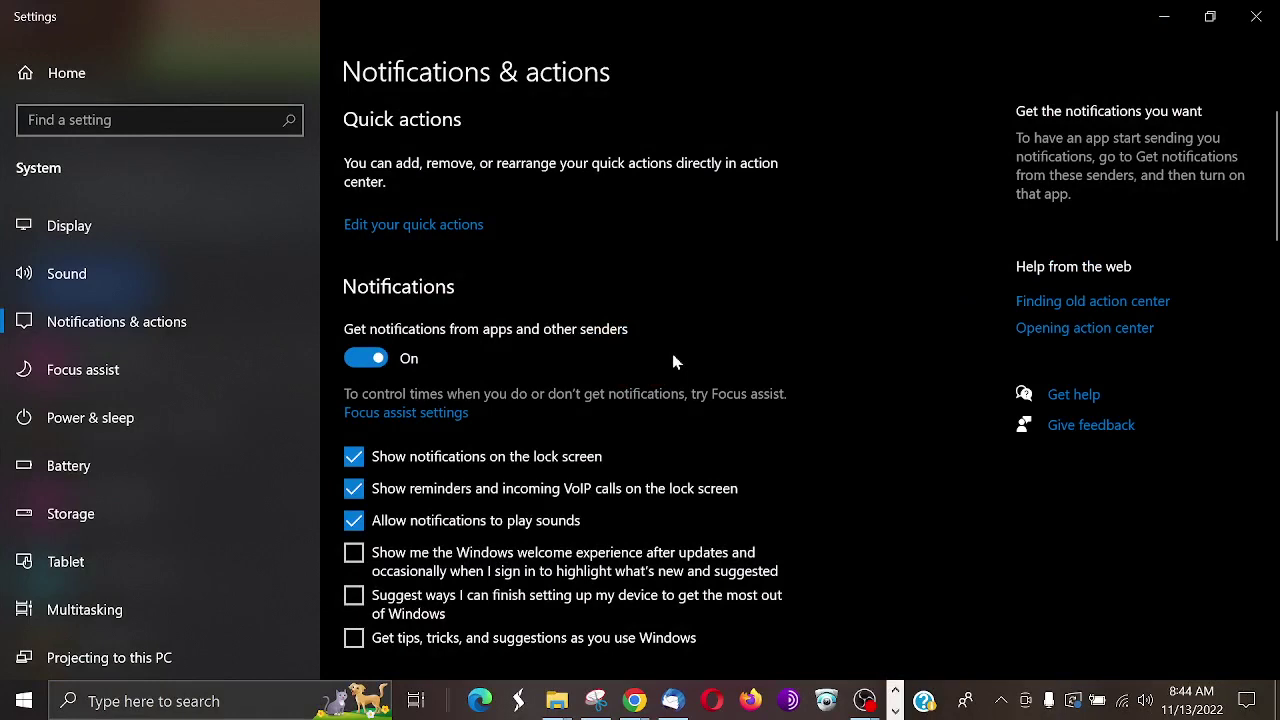
scroll(590, 366, down, 2)
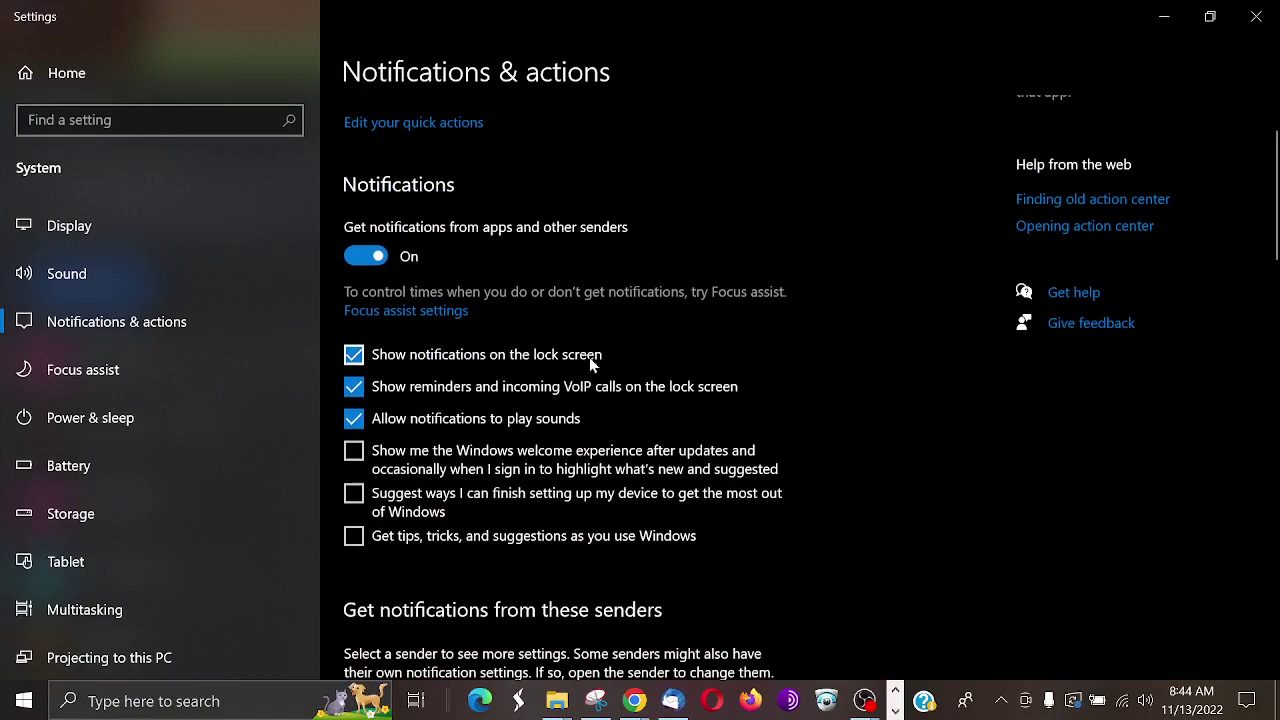
click(366, 257)
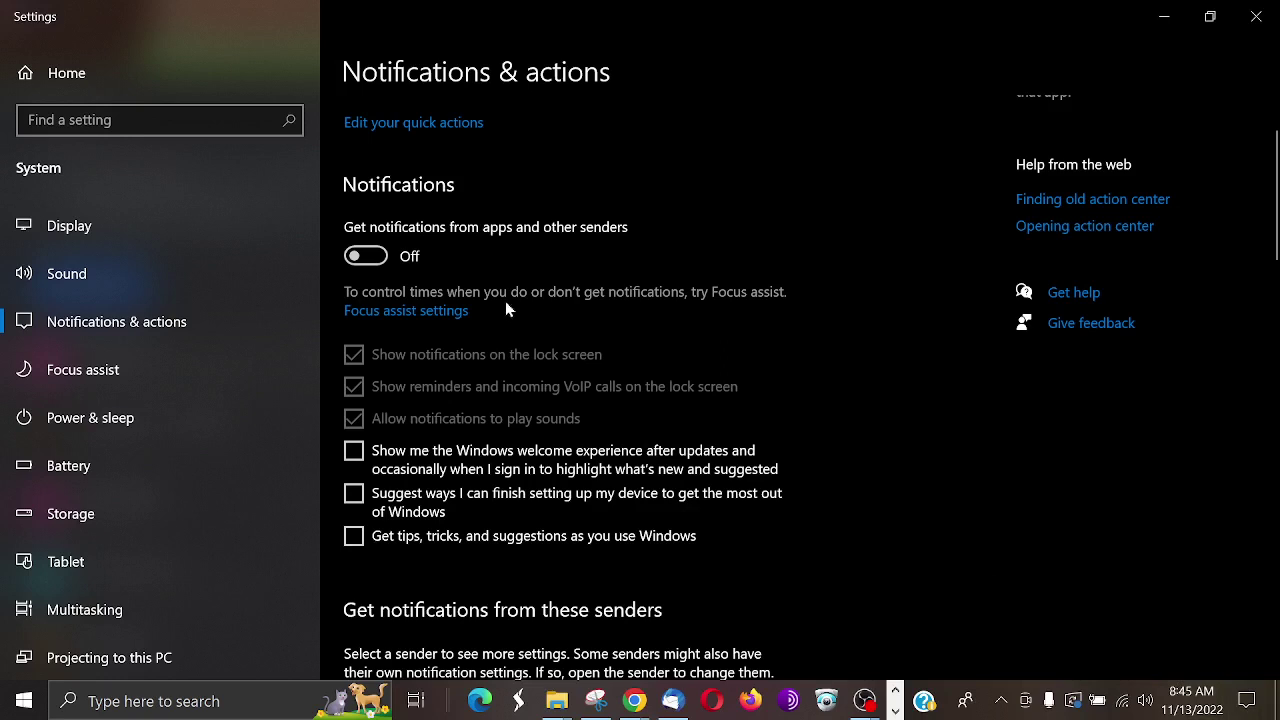
click(370, 257)
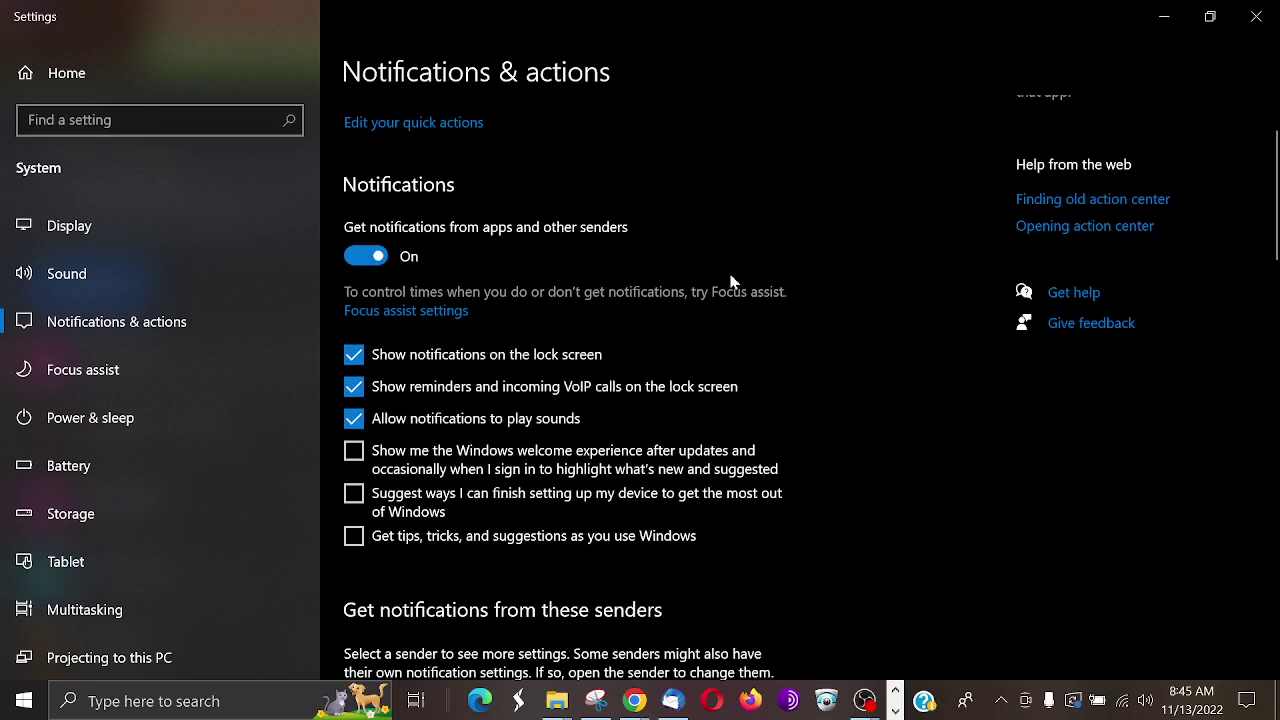
- Turn the Suggested sender's notifications Off under Get notifications from these senders
scroll(748, 408, down, 5)
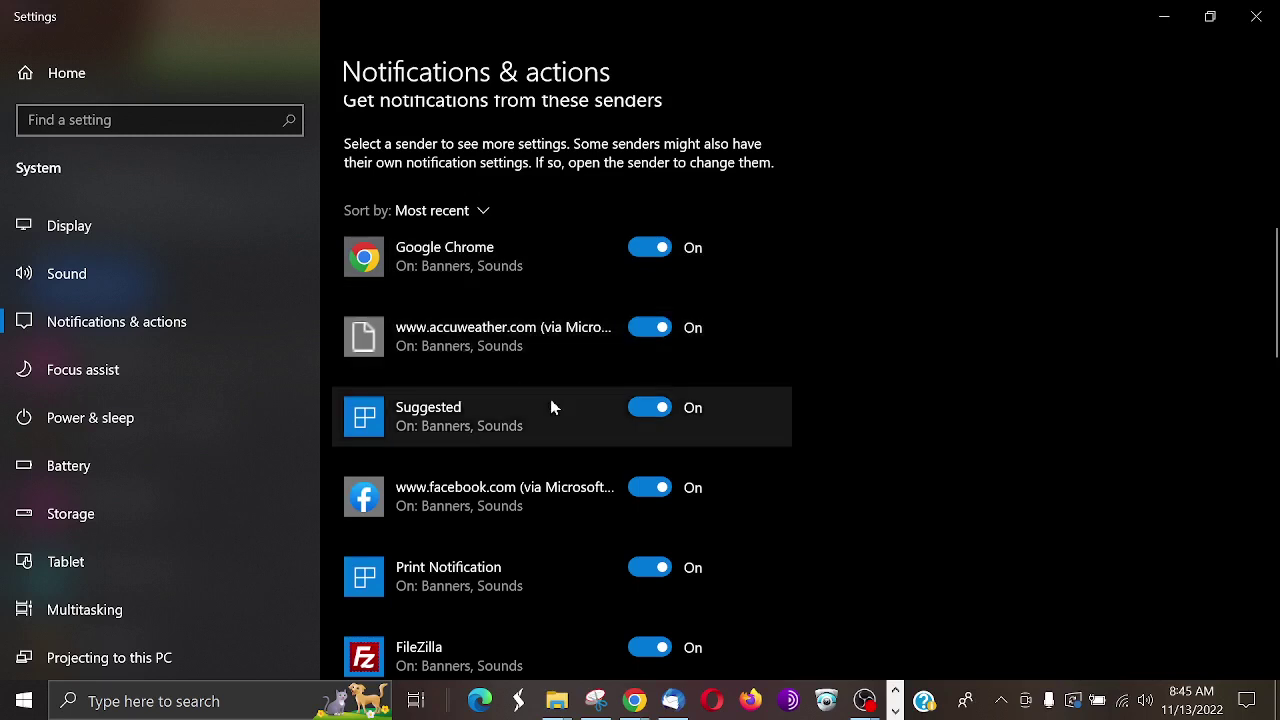
scroll(550, 400, down, 2)
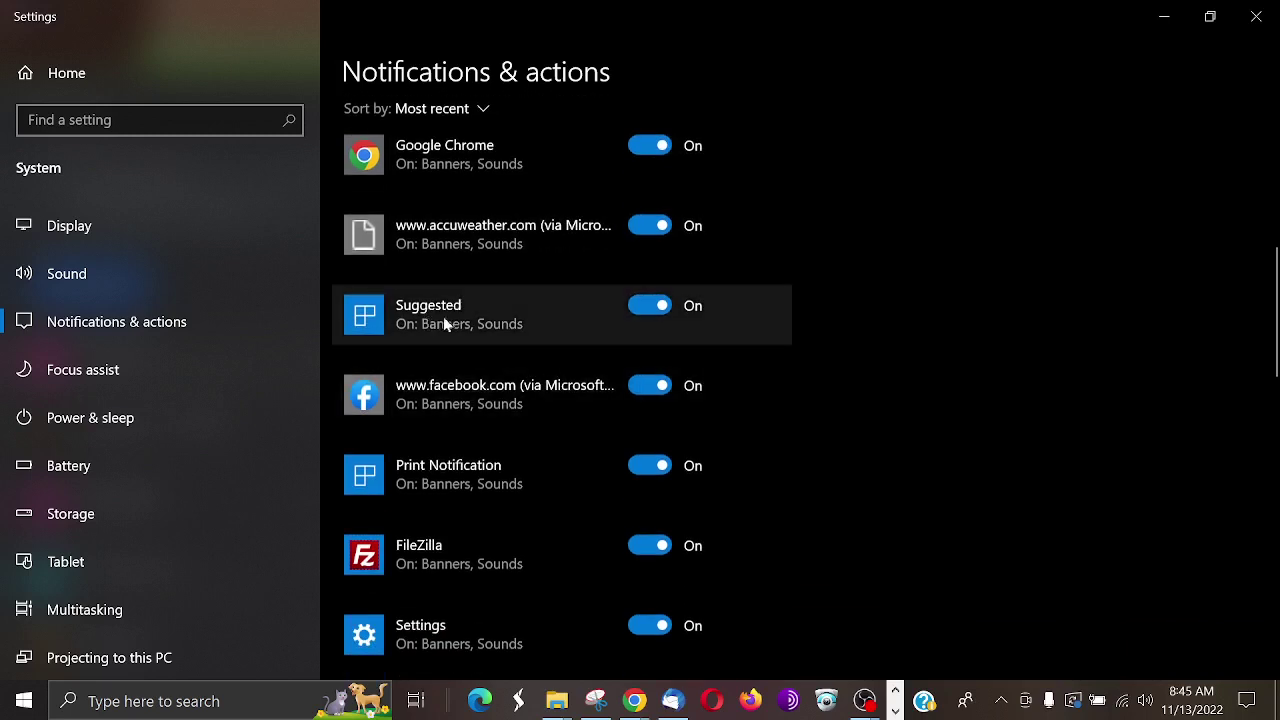
click(645, 308)
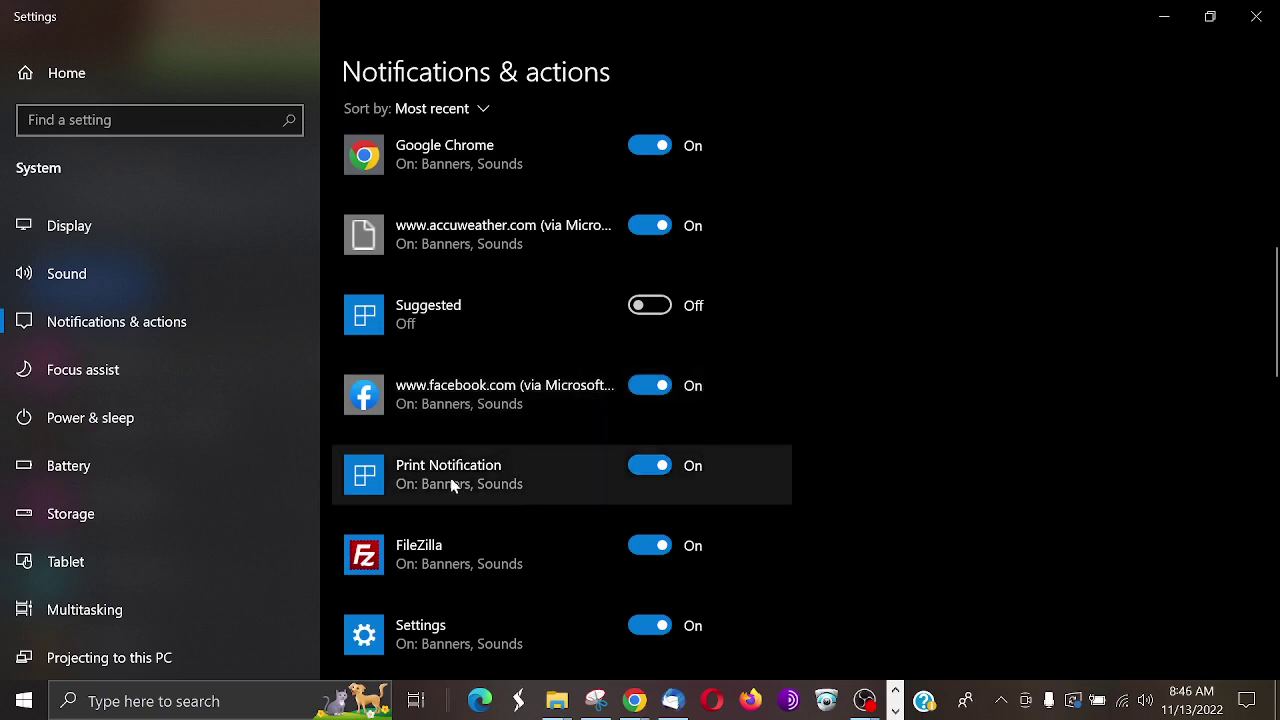
scroll(451, 485, down, 2)
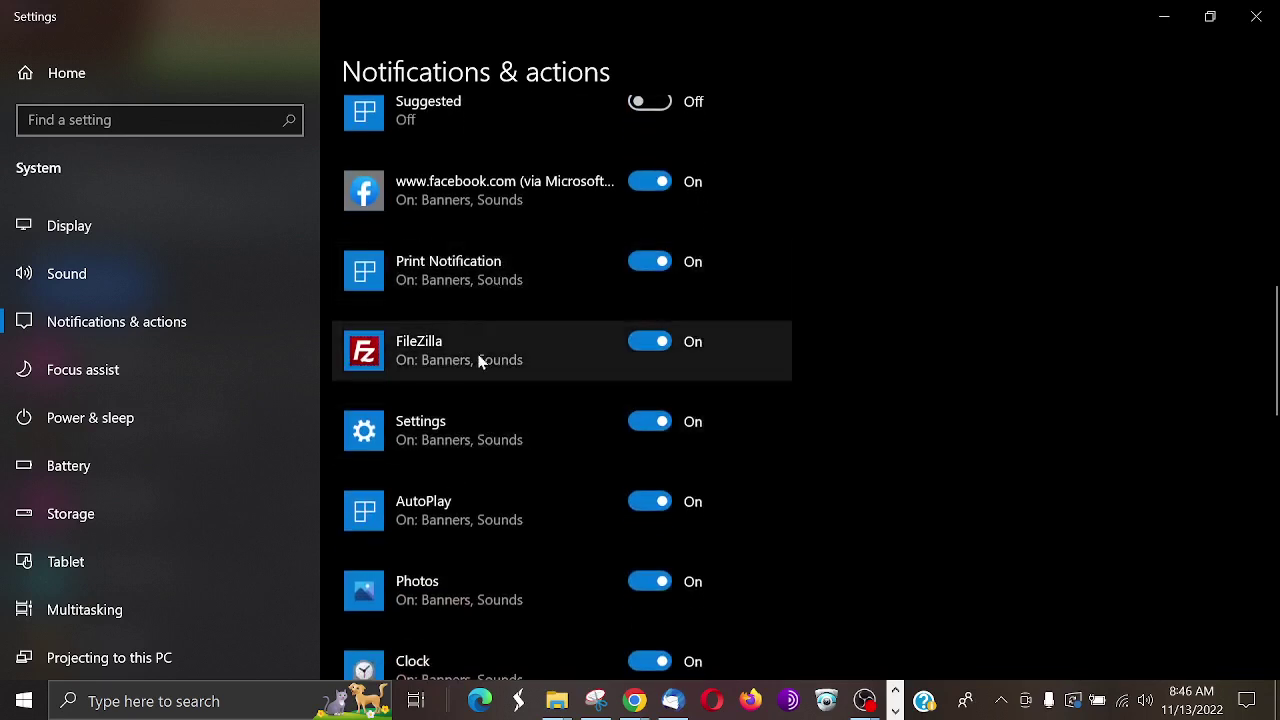
scroll(502, 448, down, 5)
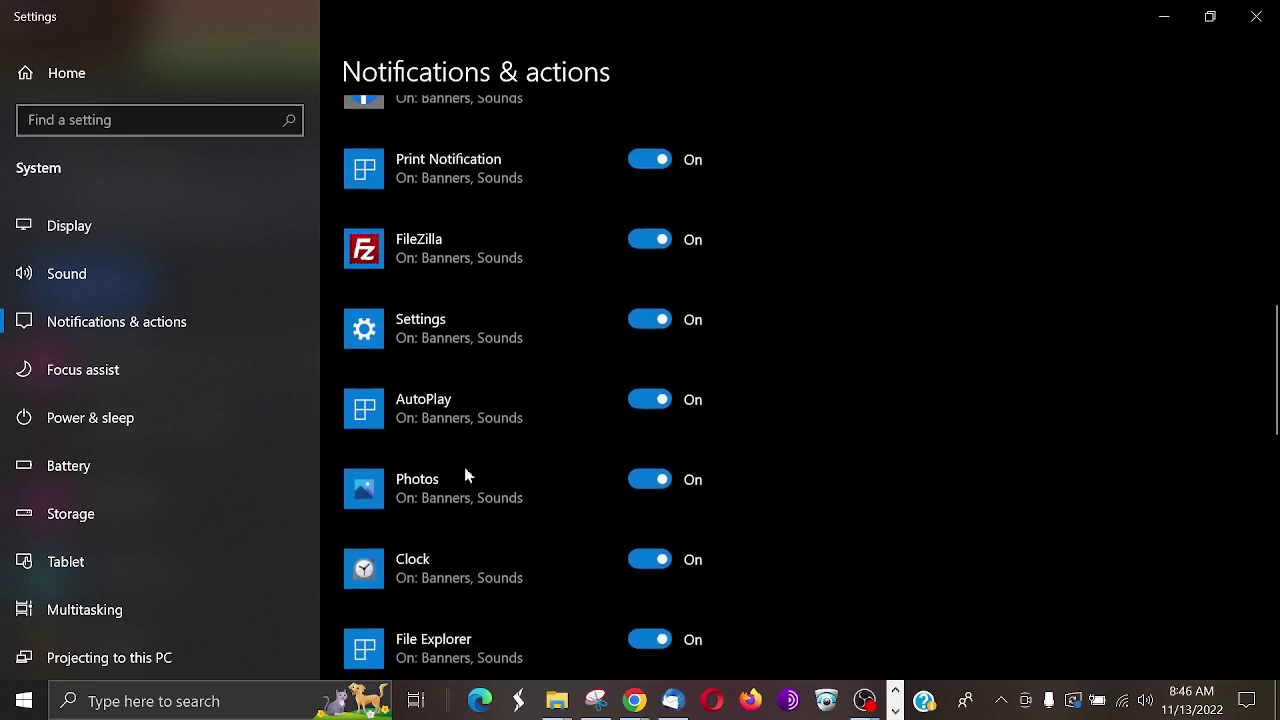
scroll(478, 475, up, 1)
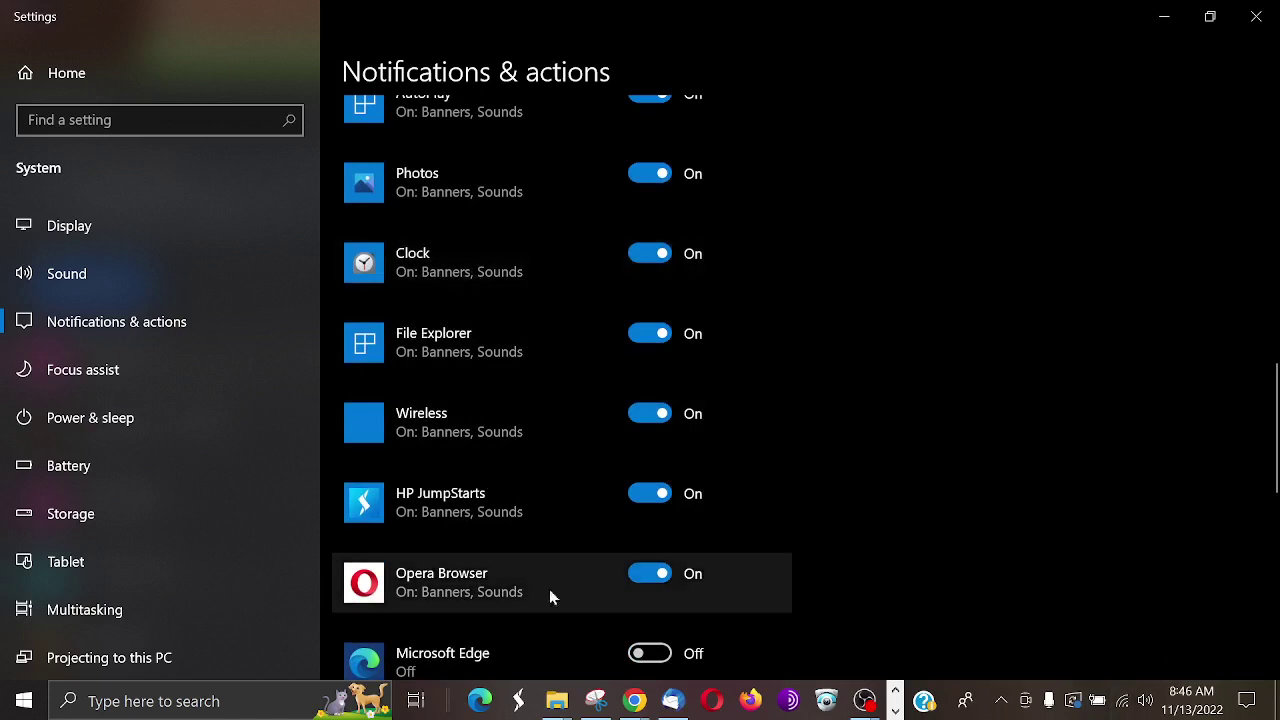
scroll(486, 572, down, 2)
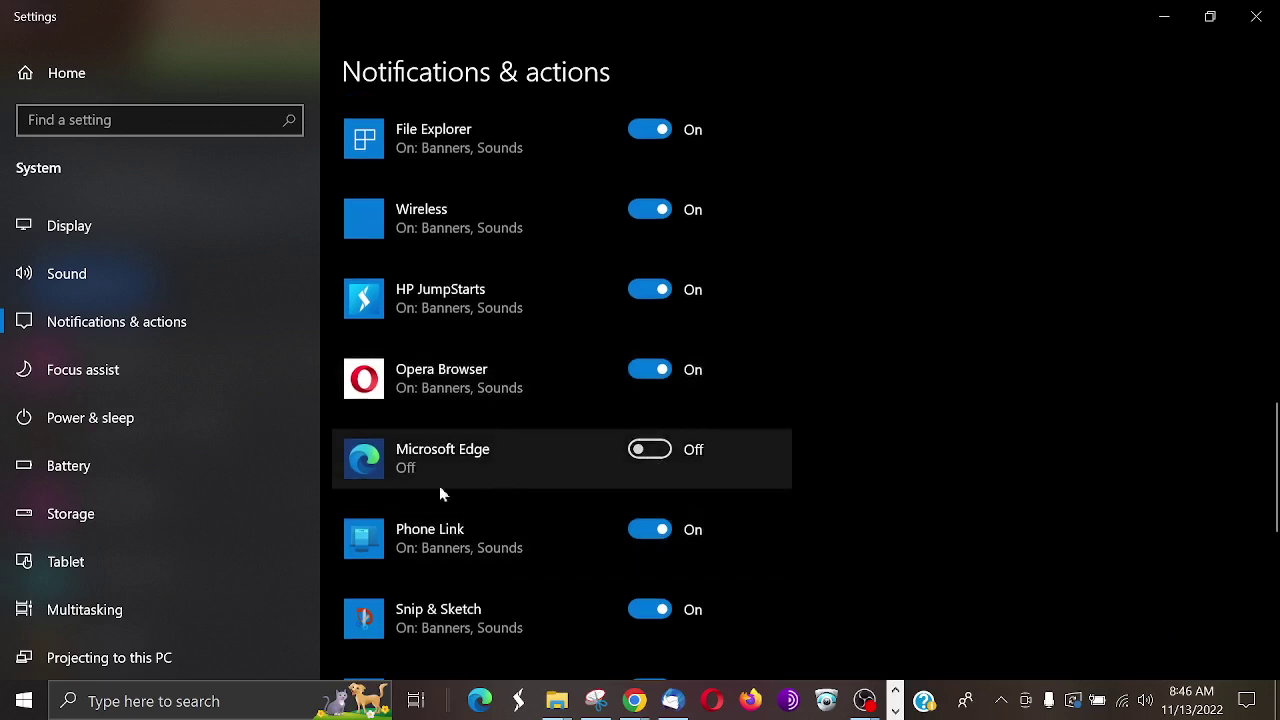
scroll(497, 522, down, 2)
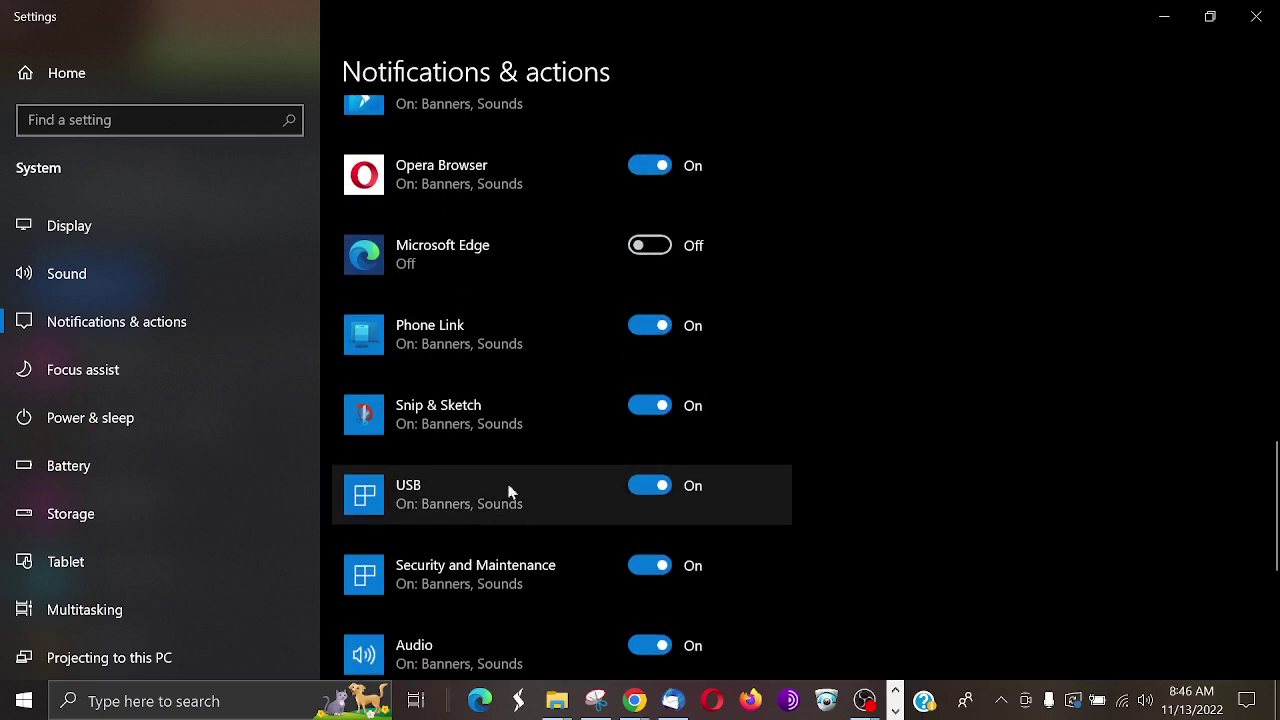
scroll(508, 491, down, 1)
scroll(522, 490, down, 4)
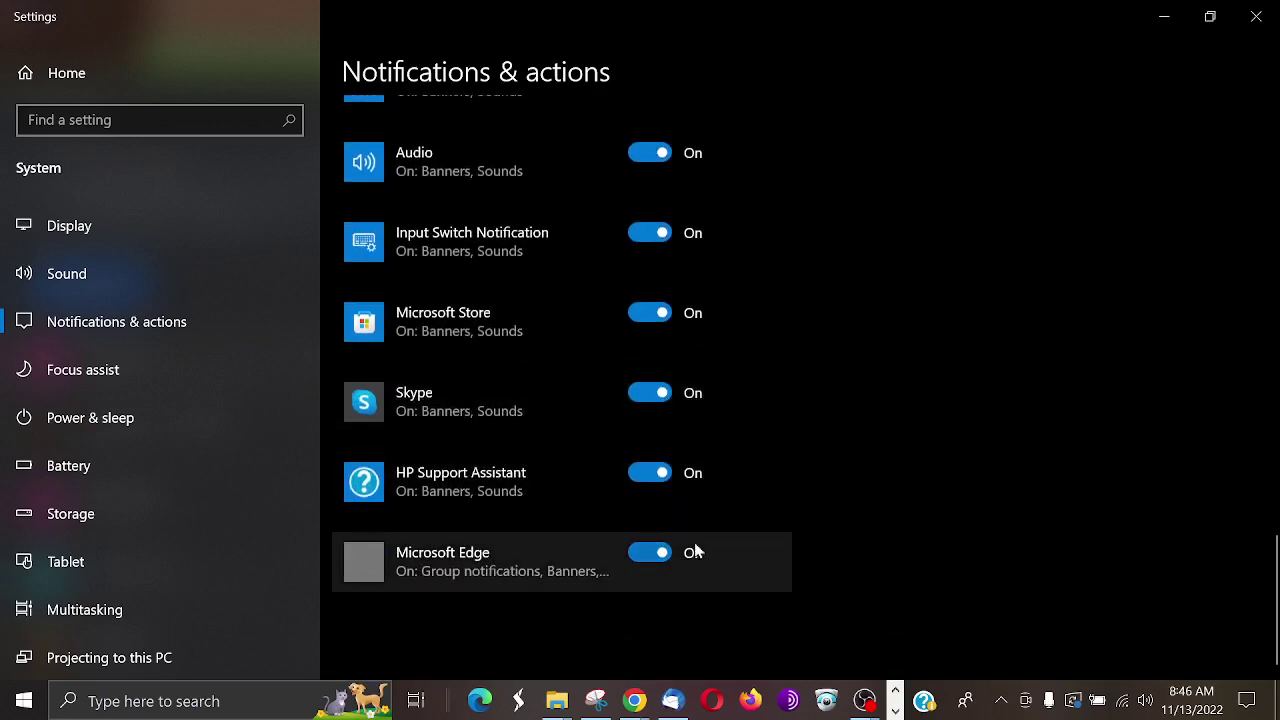
scroll(588, 463, up, 6)
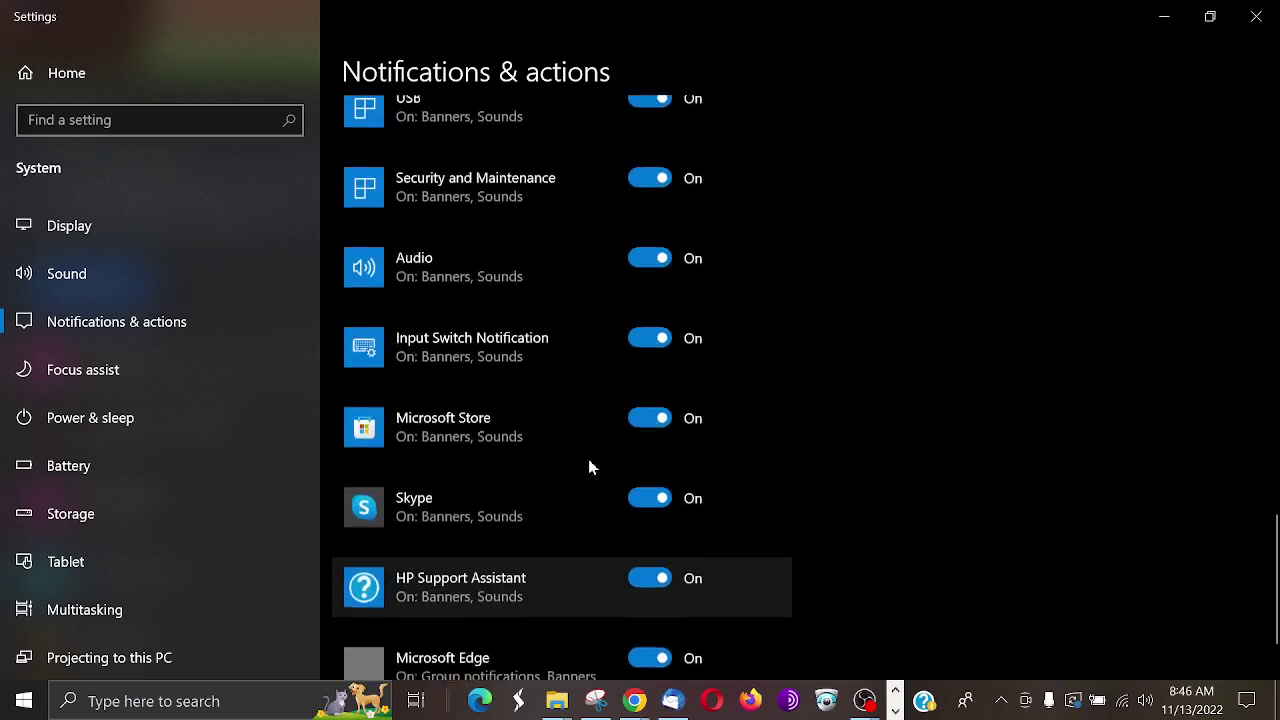
scroll(590, 467, up, 15)
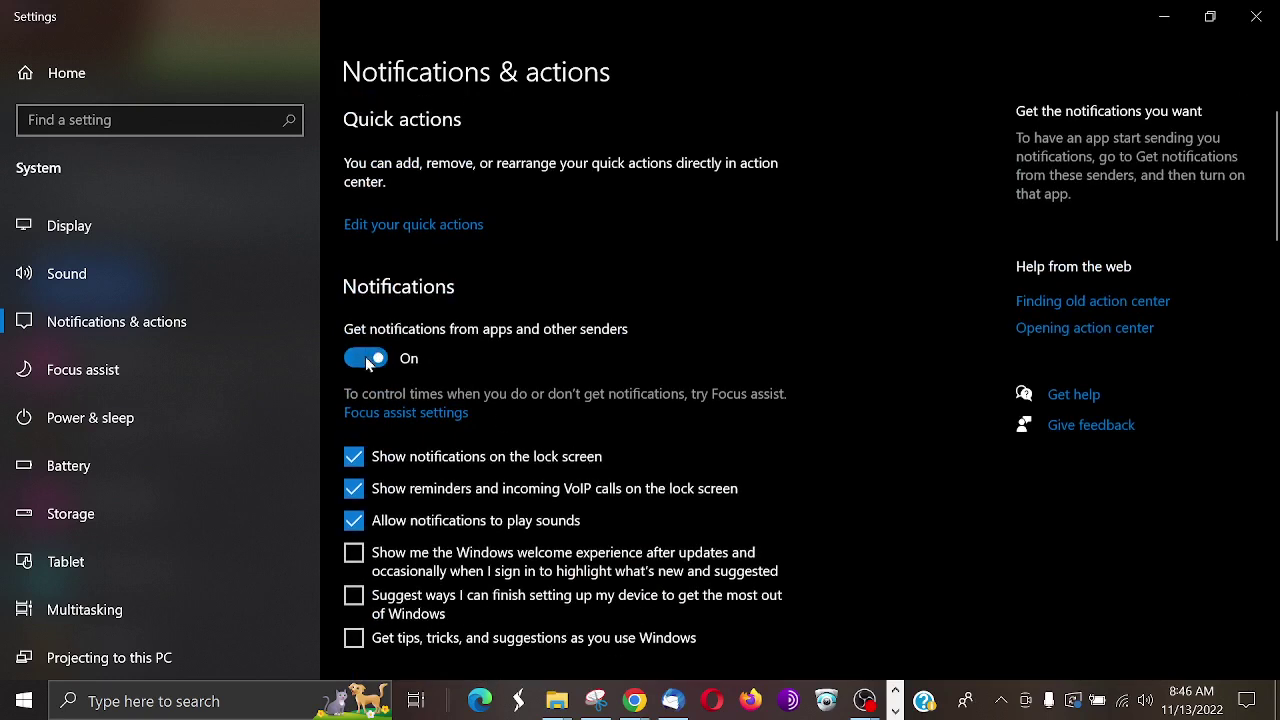
- Open Focus assist settings and the During these times rule's schedule page
click(417, 413)
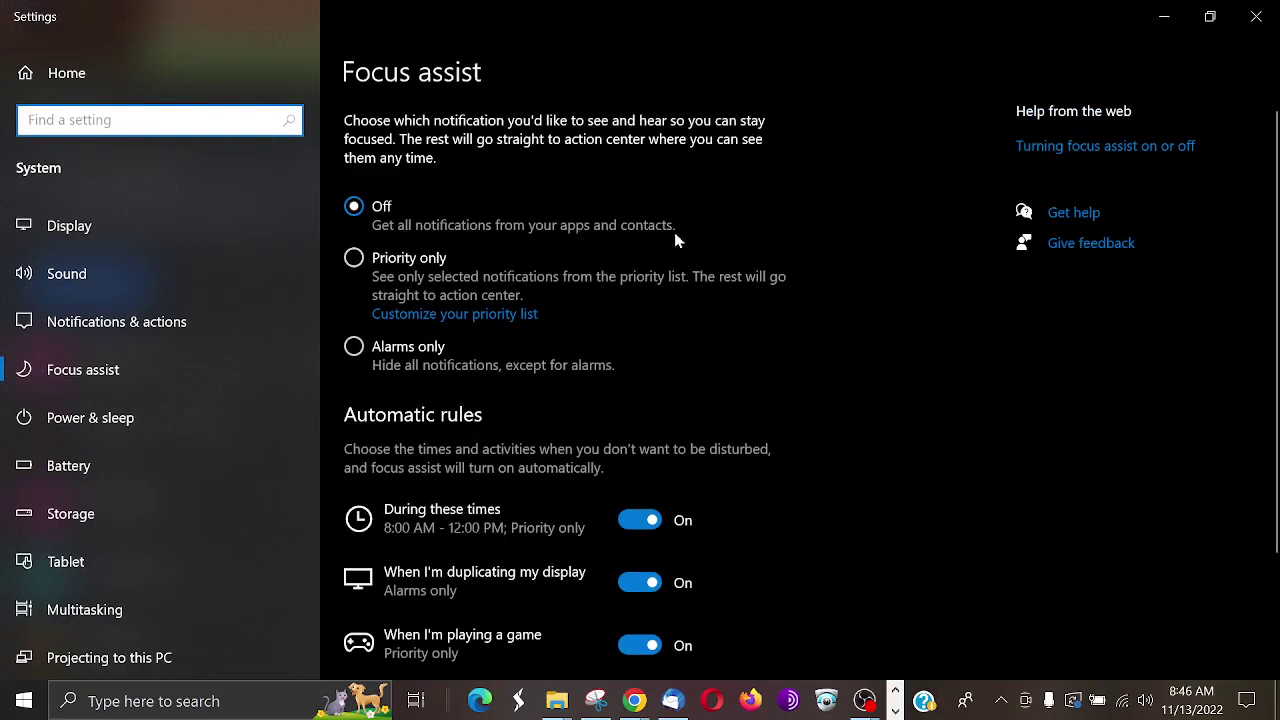
scroll(672, 236, down, 1)
scroll(672, 245, down, 2)
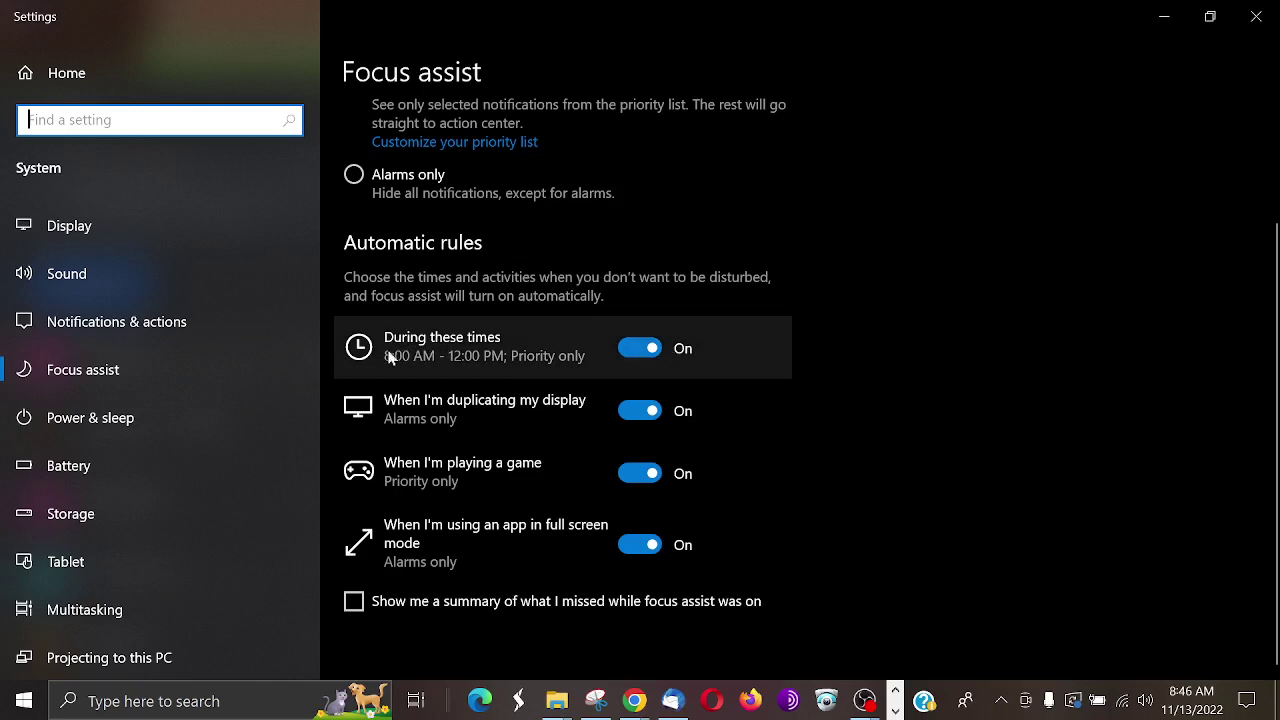
click(489, 358)
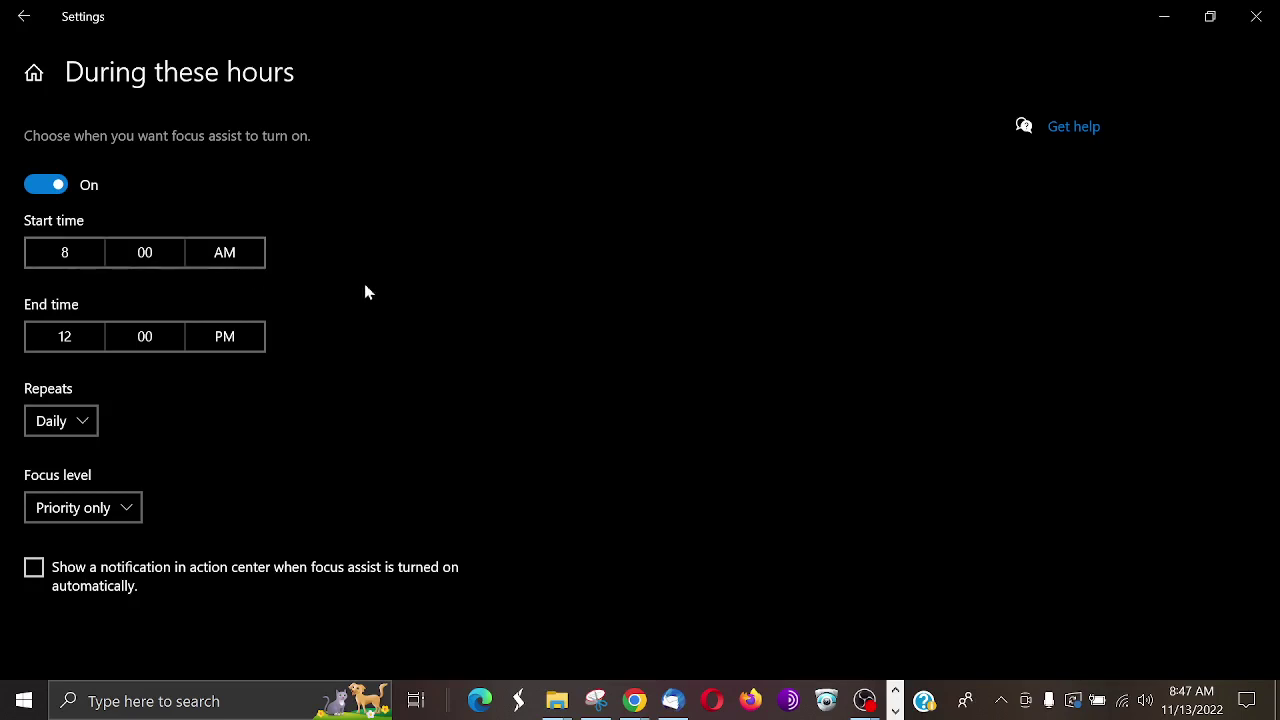
- Set the Focus assist start time to 7:59 AM
click(66, 257)
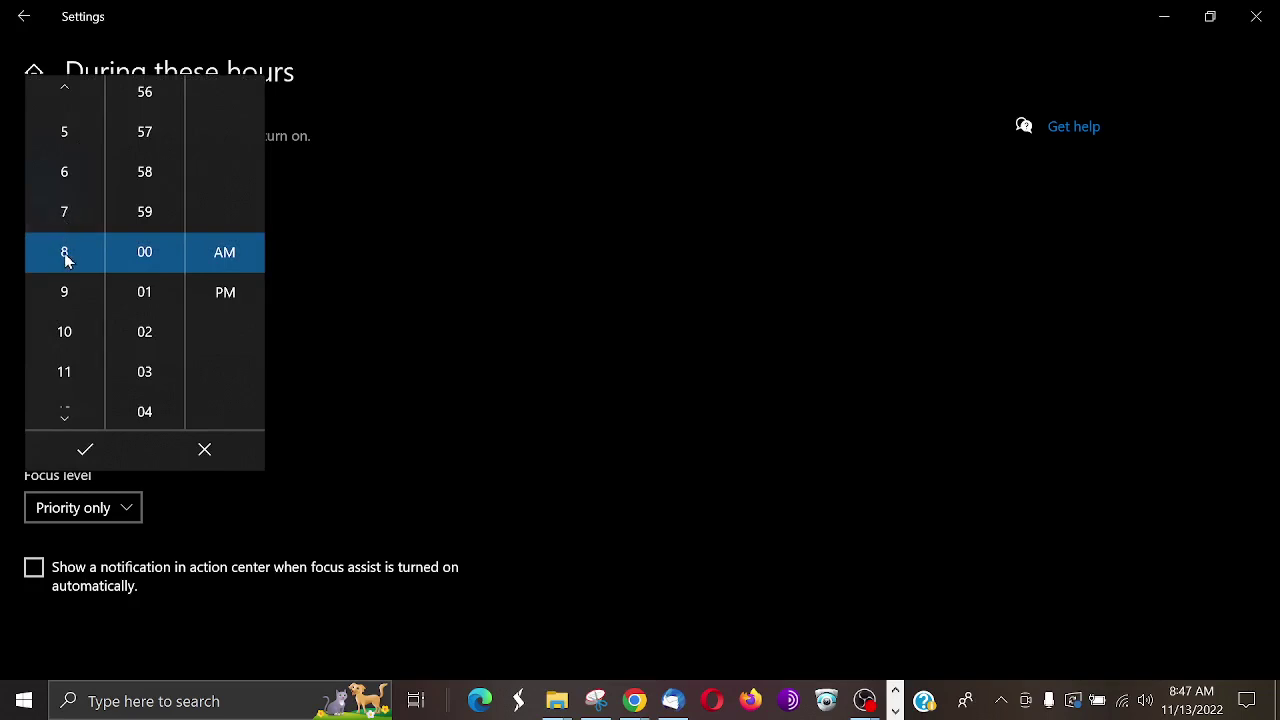
click(62, 221)
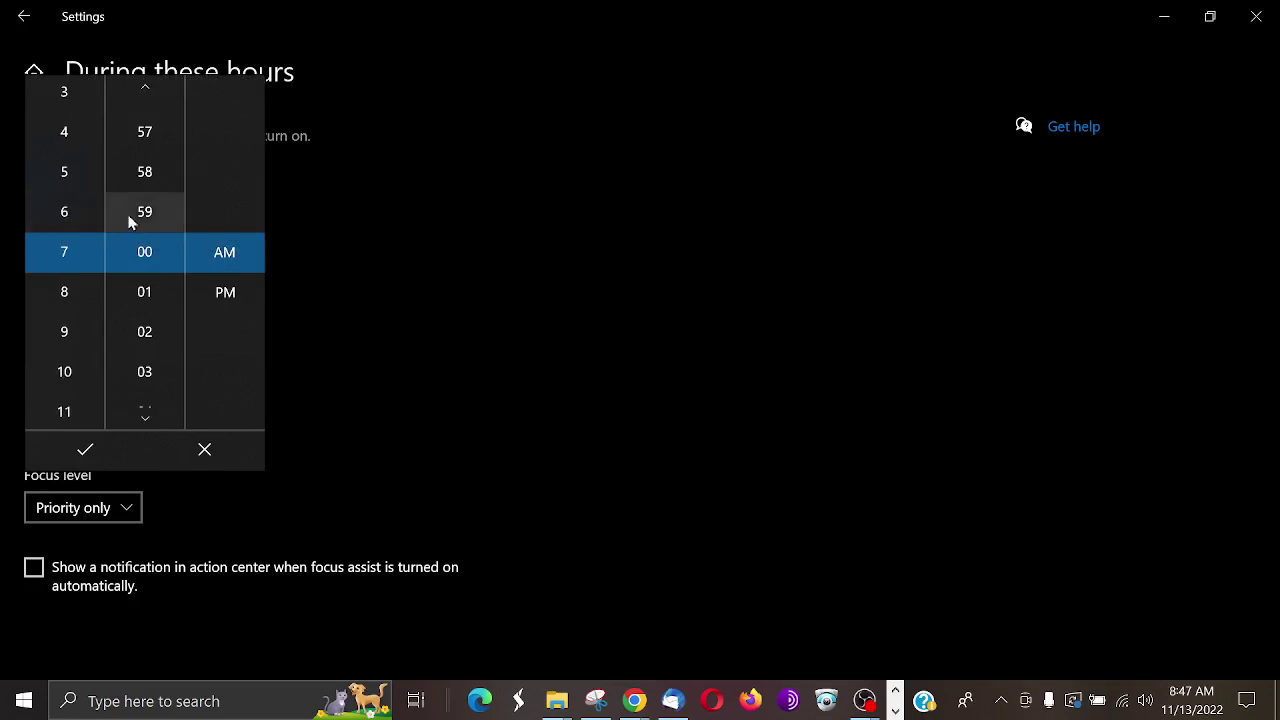
click(152, 212)
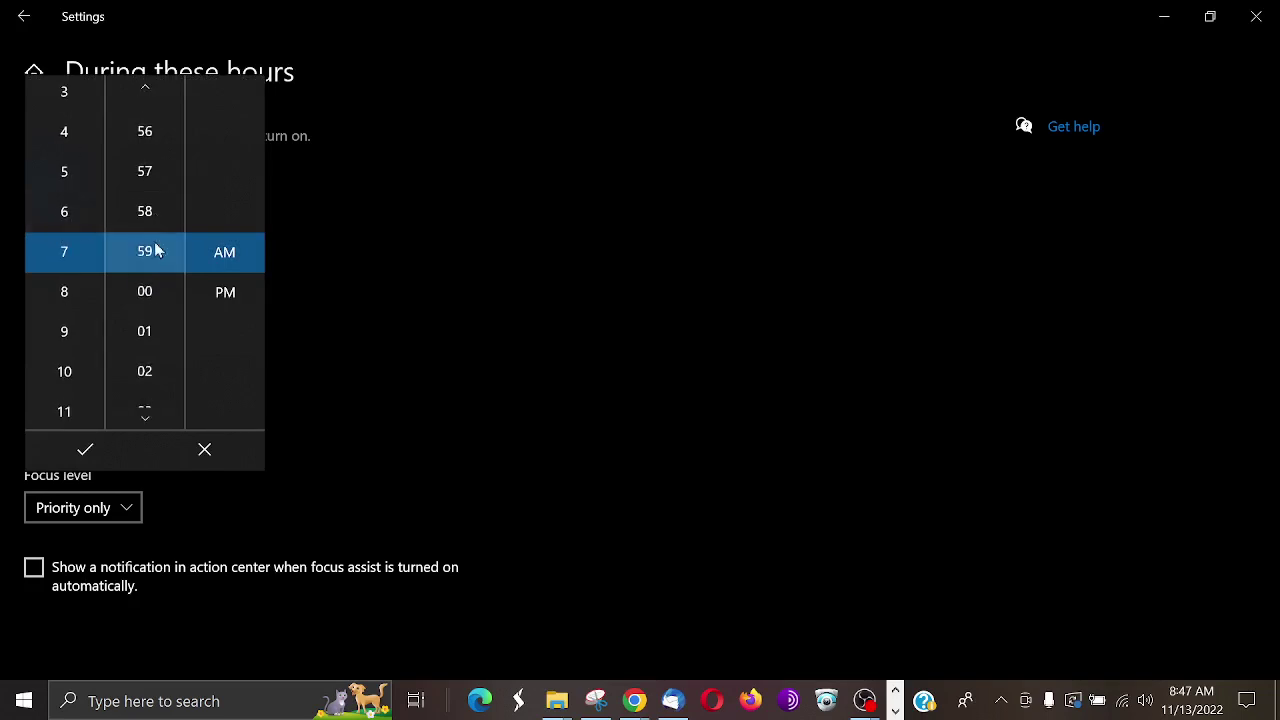
click(85, 451)
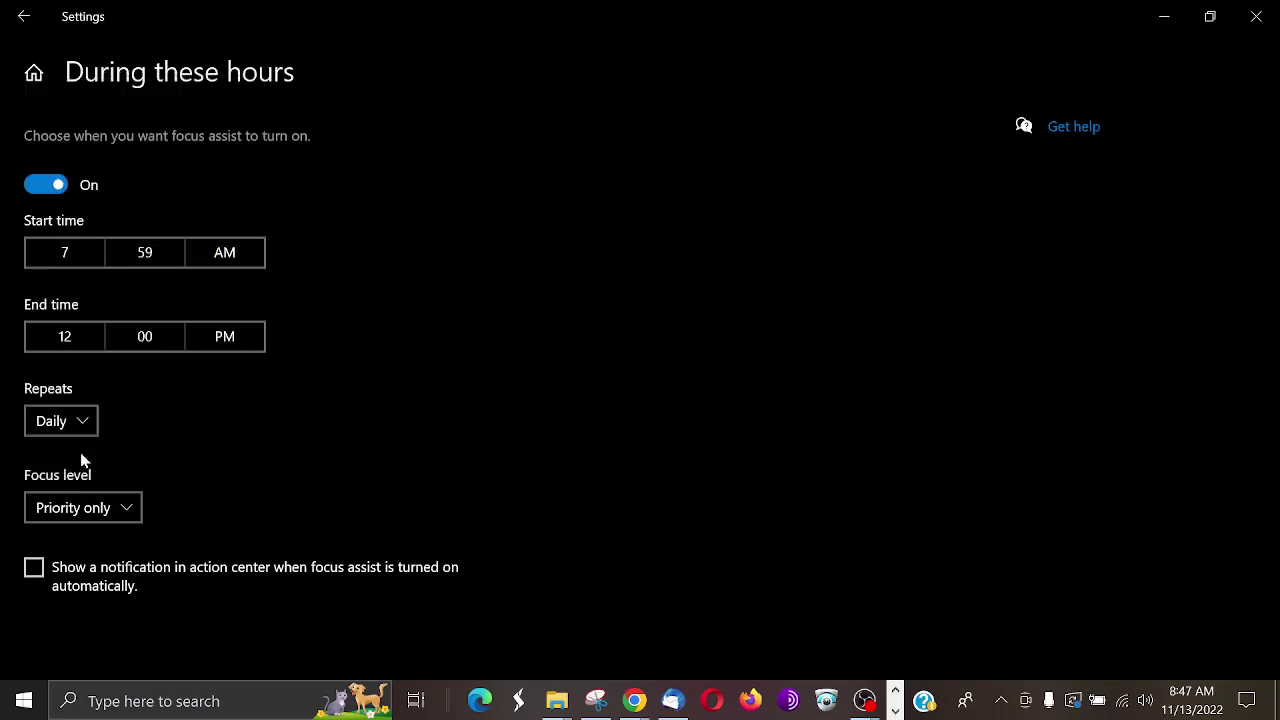
- Set the Focus assist end time to 11:55 AM
click(72, 343)
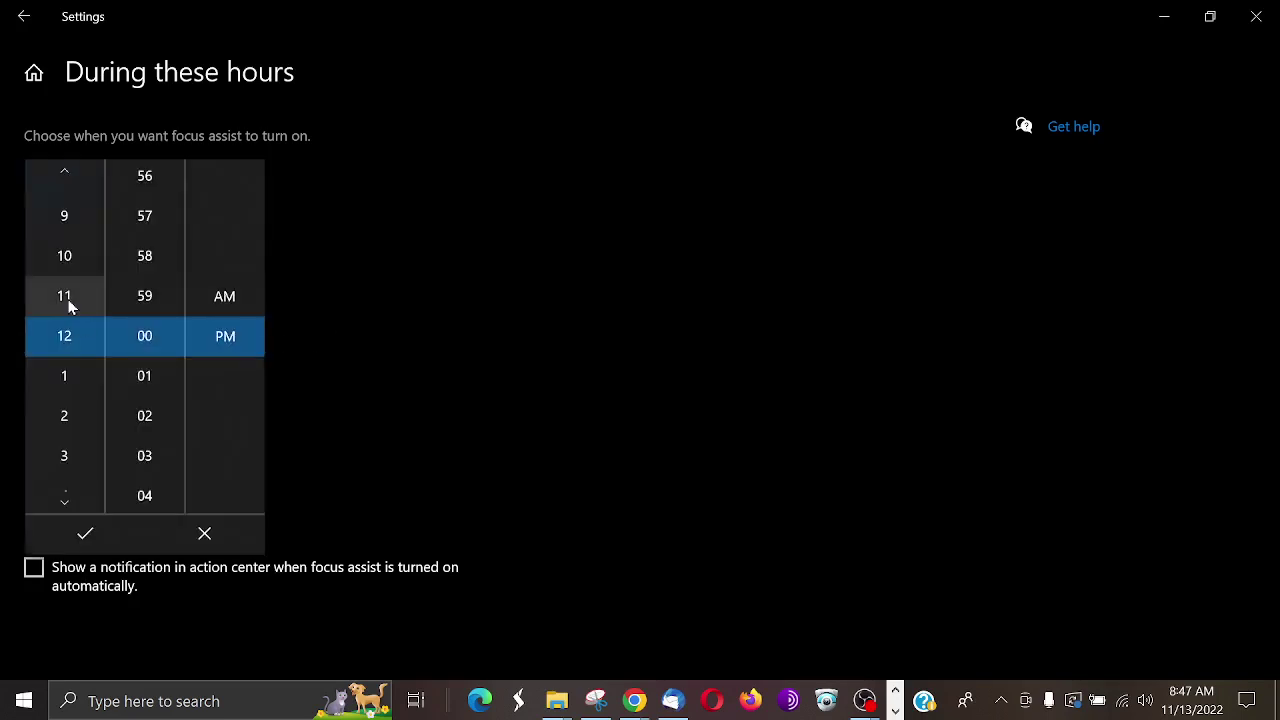
click(68, 299)
click(146, 216)
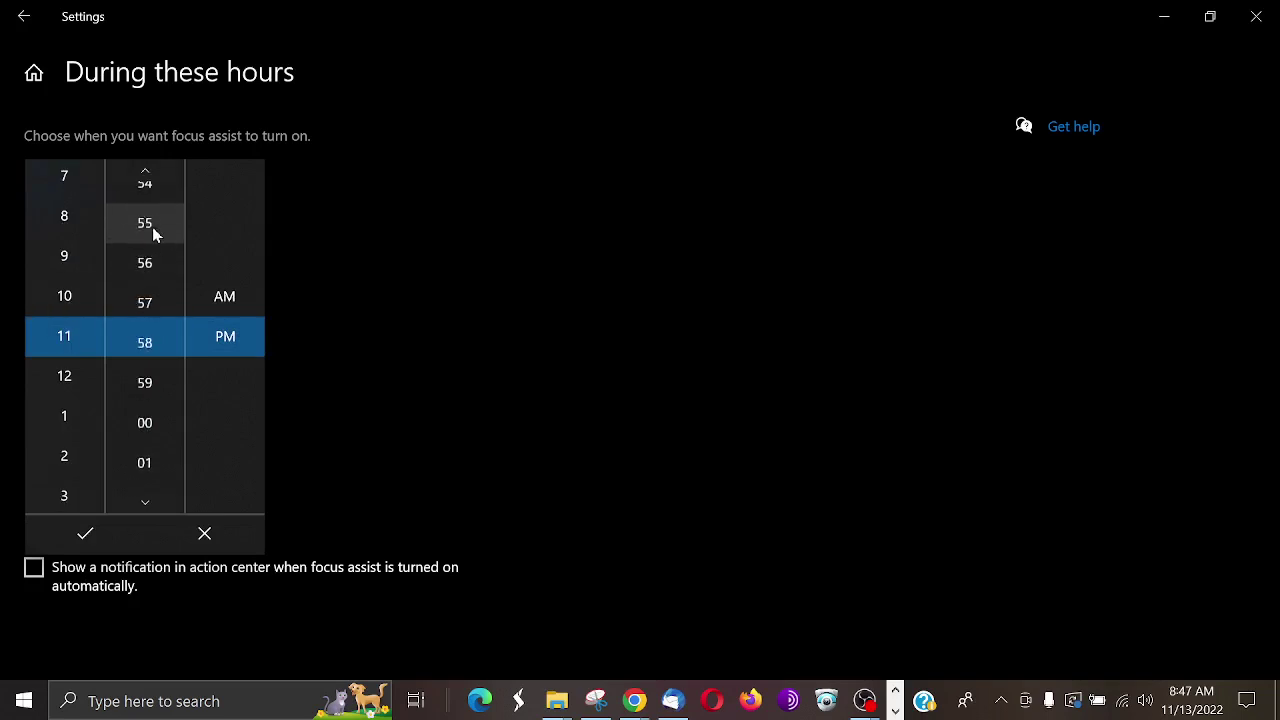
click(226, 302)
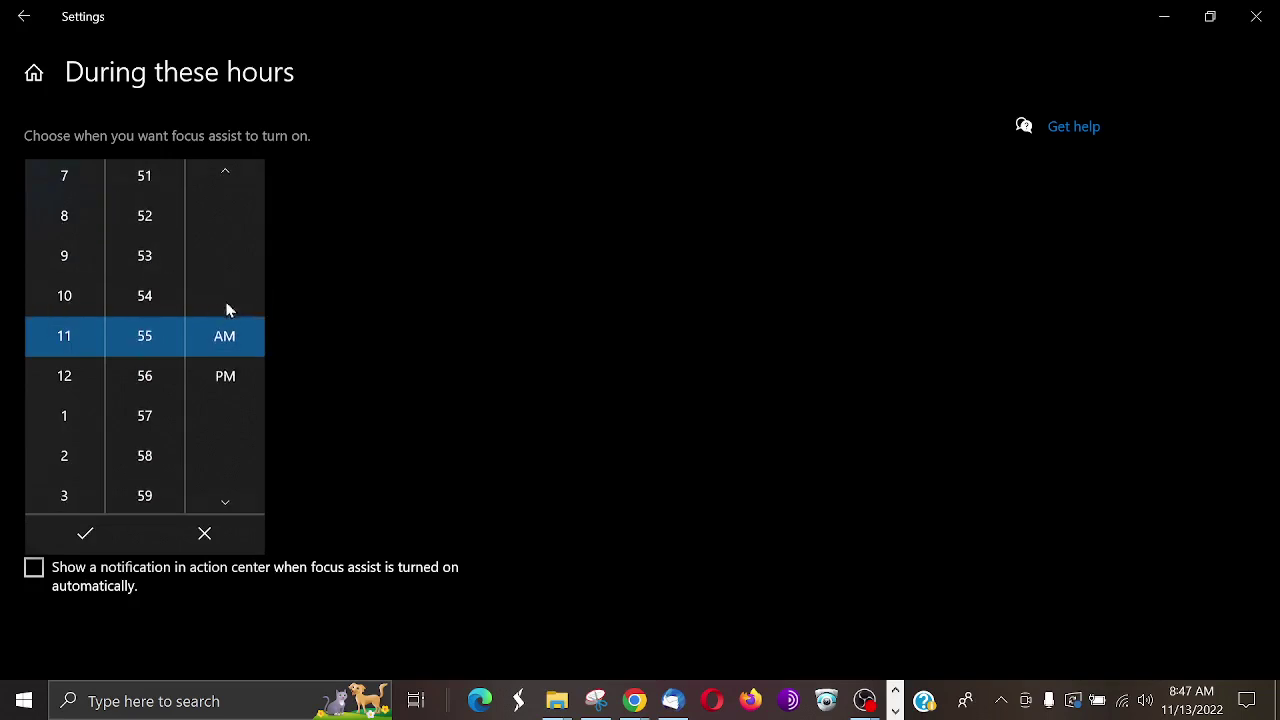
click(97, 533)
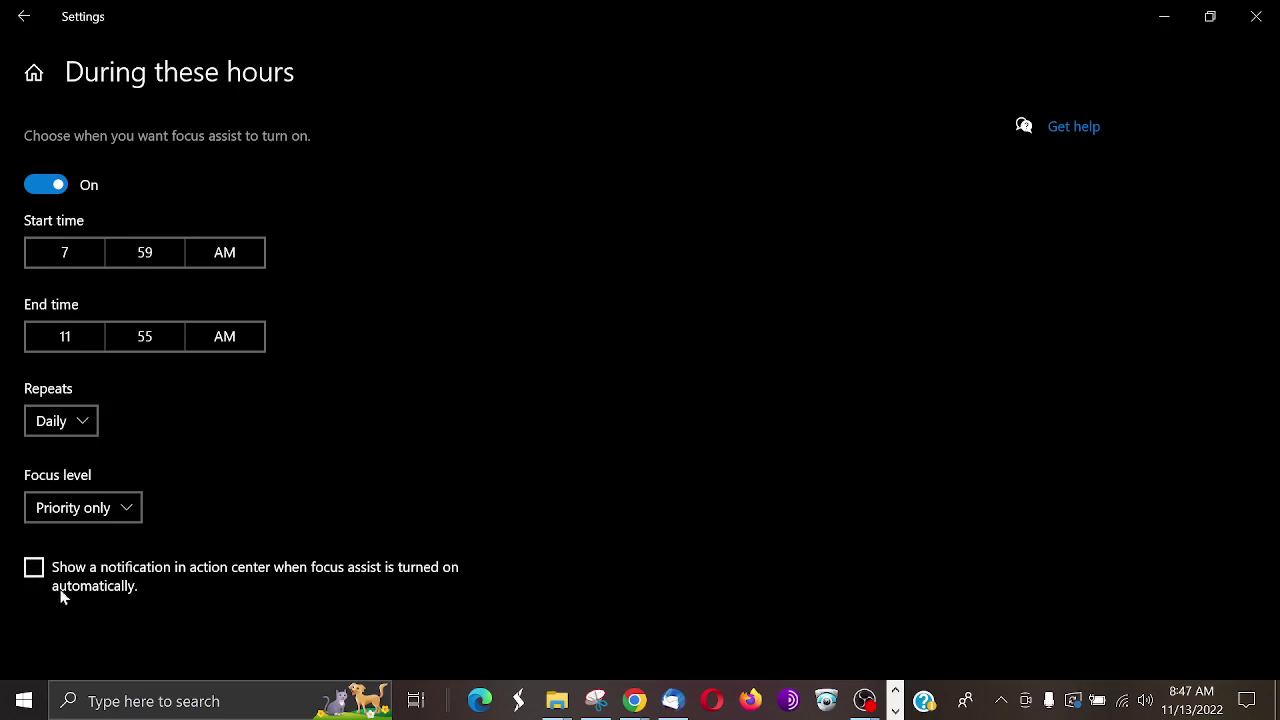
- Return to the Focus assist overview and check the rule reads 7:59 AM–11:55 AM, Priority only
click(26, 18)
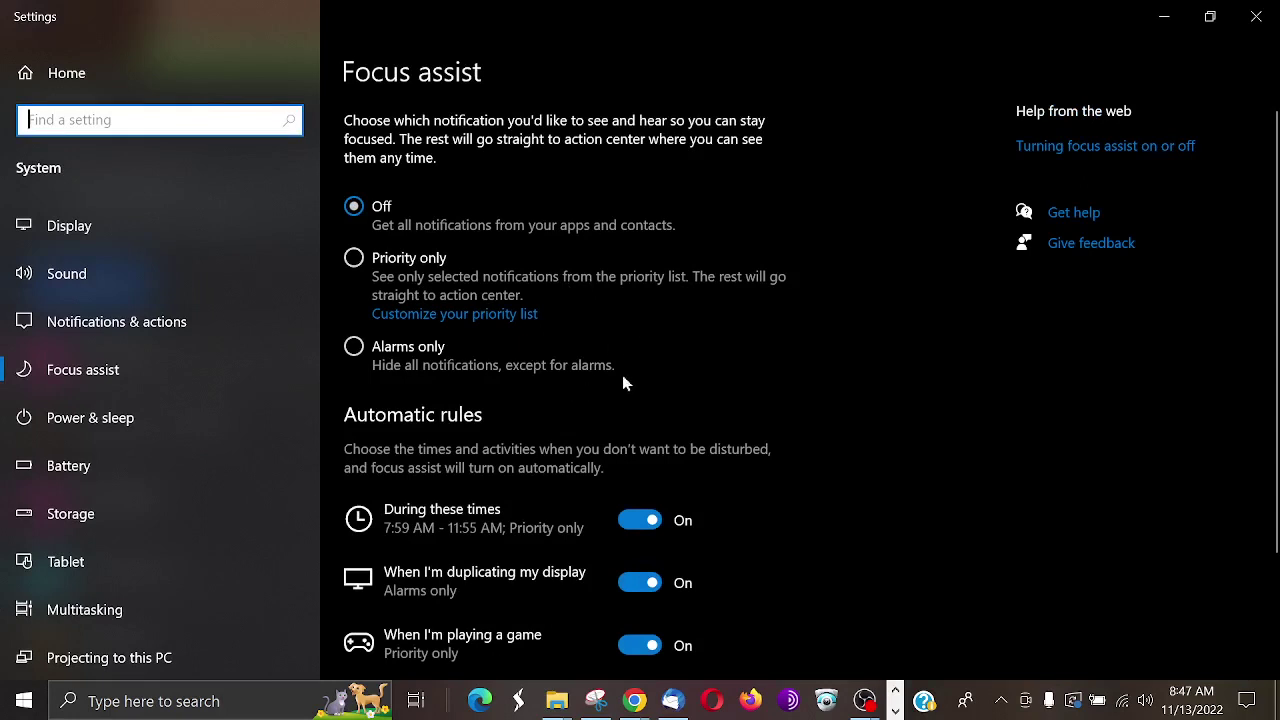
scroll(608, 388, down, 3)
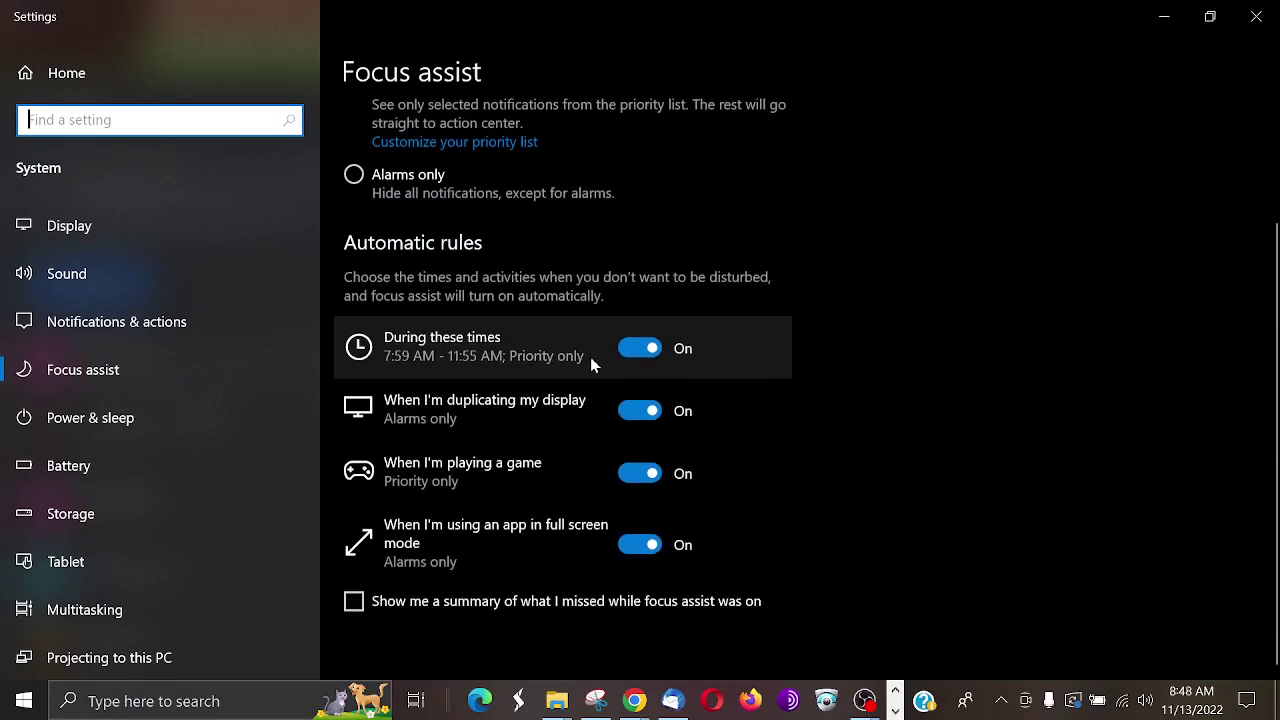